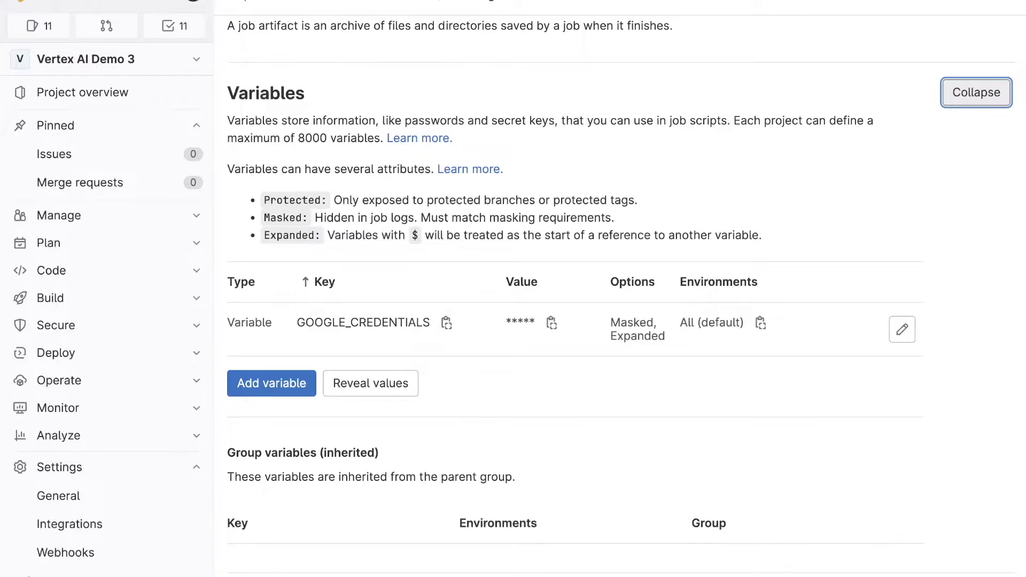
- Open the GOOGLE_CREDENTIALS CI/CD variable to inspect its type, scope and flags, and close it without saving
click(903, 330)
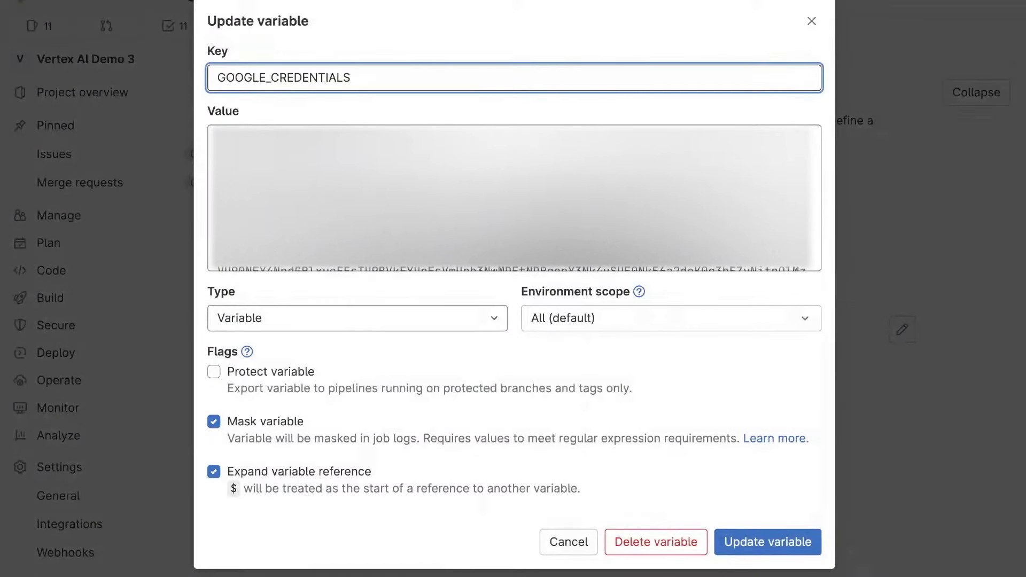
click(812, 21)
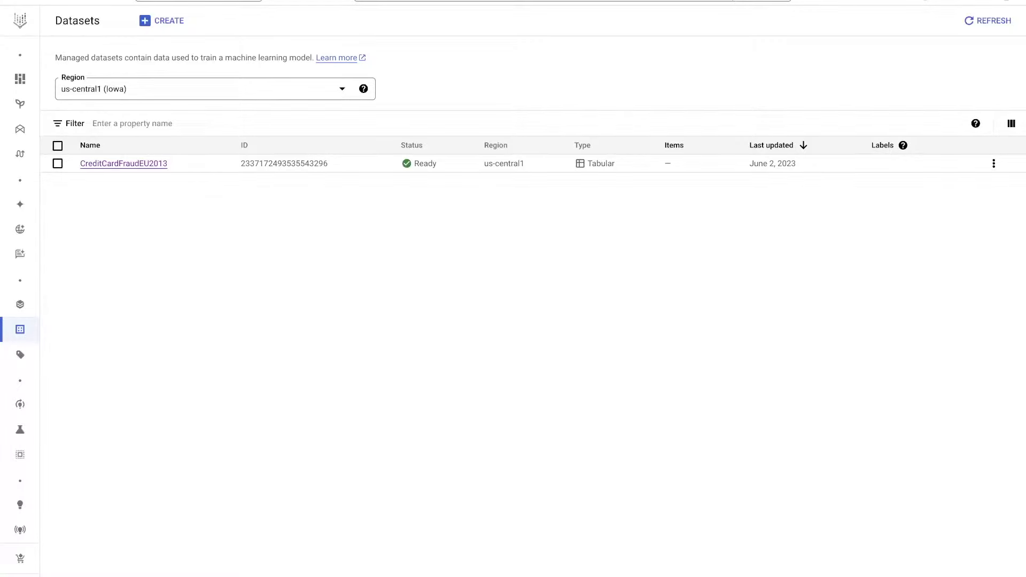
- In Vertex AI in the Google Cloud console, create a tabular Regression/classification dataset in region us-central1 (Iowa)
click(161, 20)
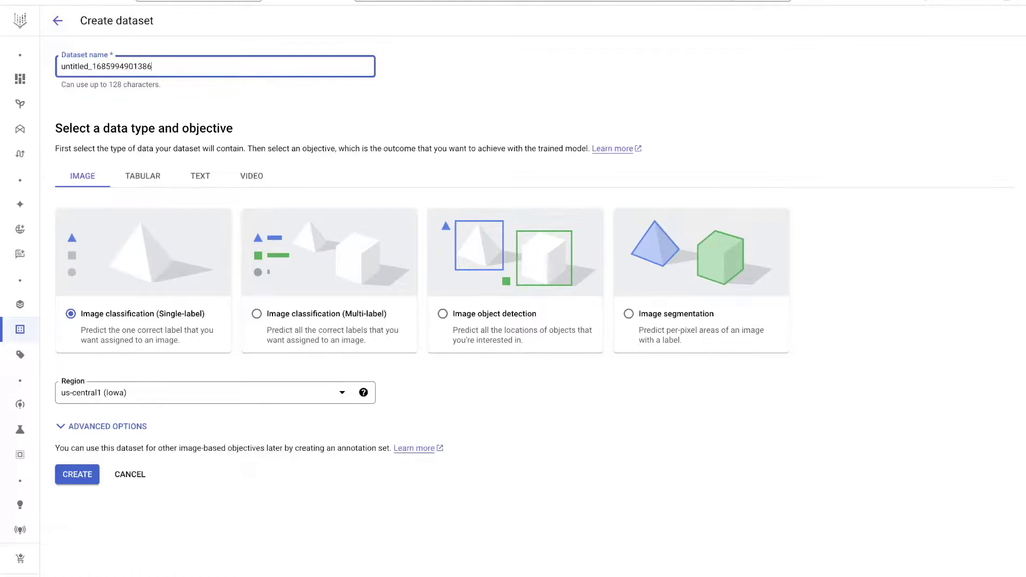
click(142, 176)
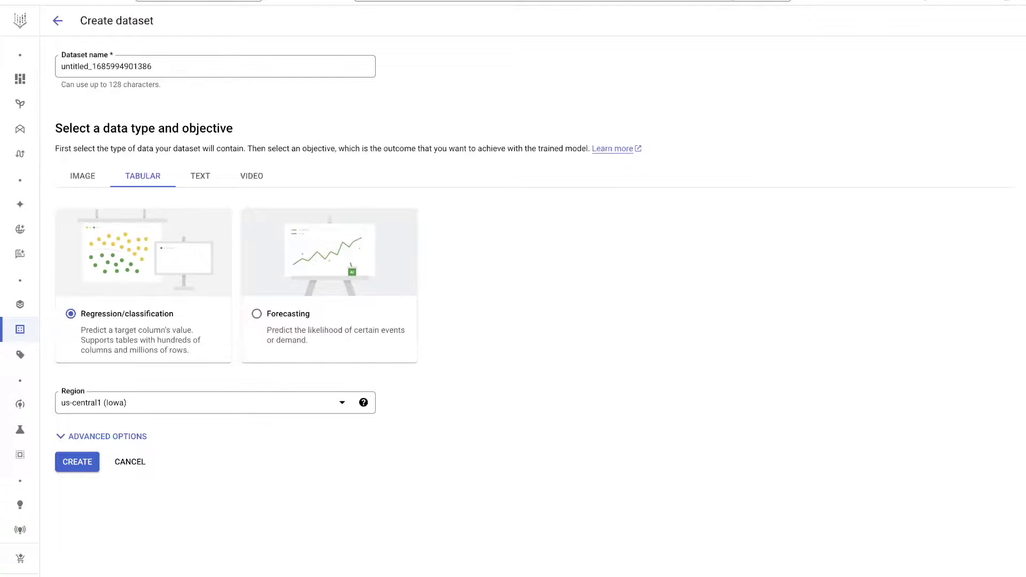
click(77, 462)
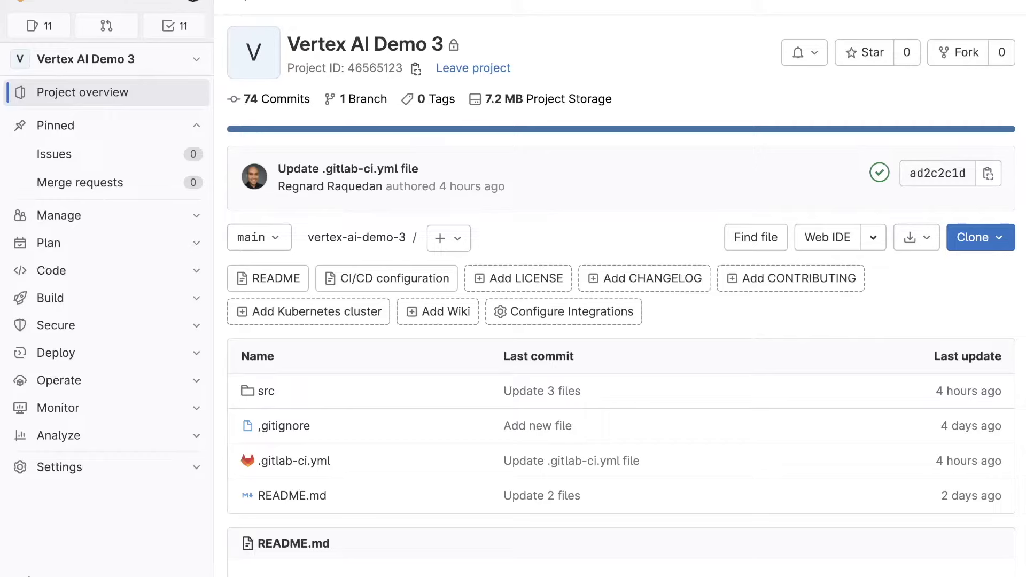
- In the GitLab project Vertex AI Demo 3, open .gitlab-ci.yml and examine its stages, included scan templates, and train and deploy jobs
click(293, 461)
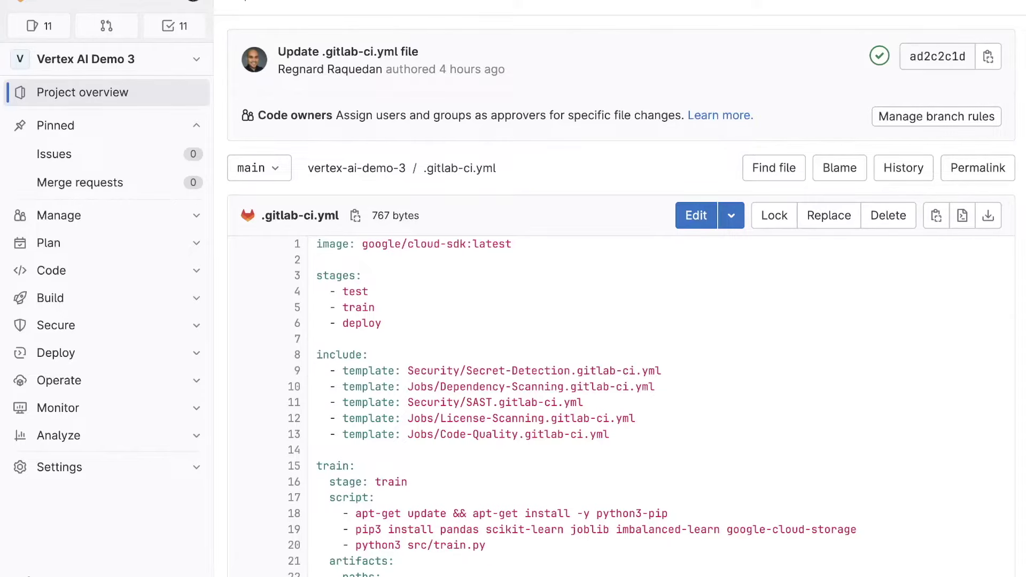
scroll(620, 321, down, 3)
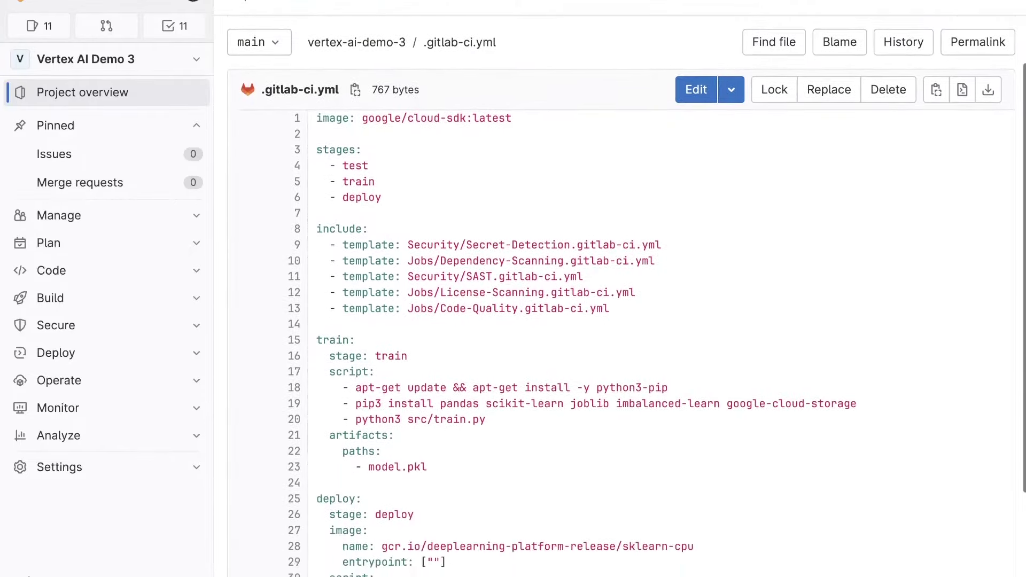
scroll(620, 321, down, 1)
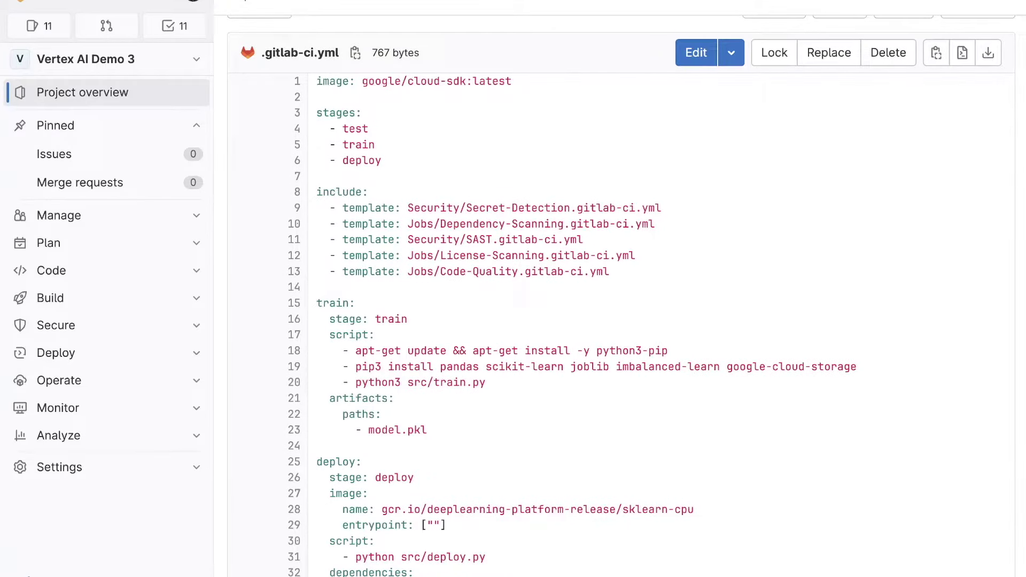
key(super+plus)
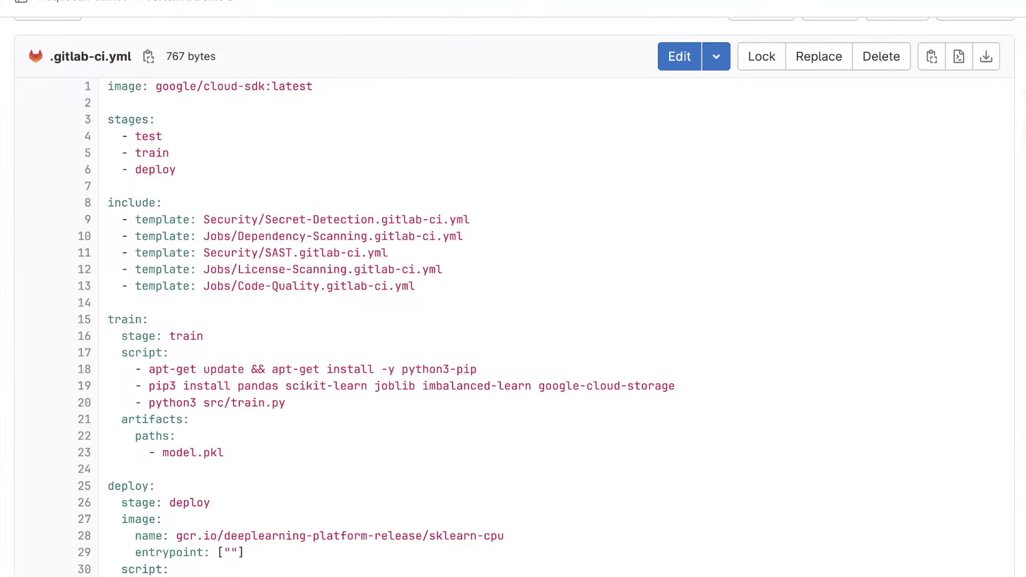
key(super+plus)
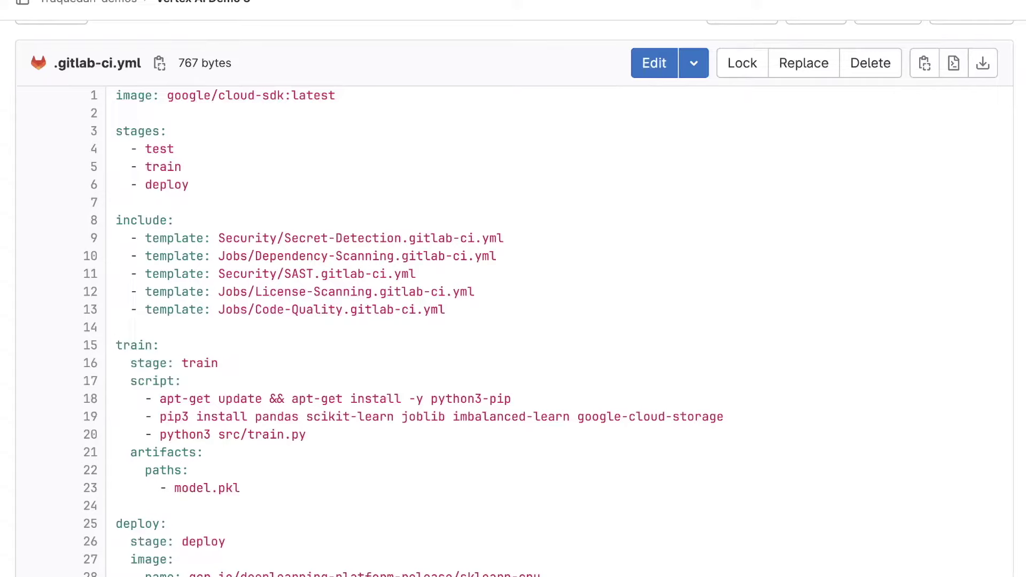
drag(452, 310, 115, 221)
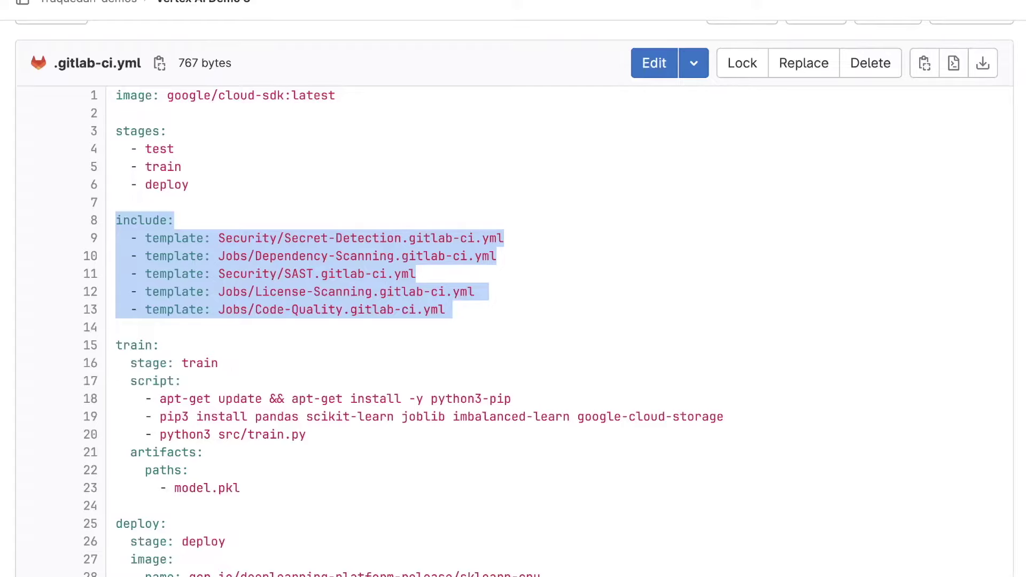
scroll(514, 298, down, 5)
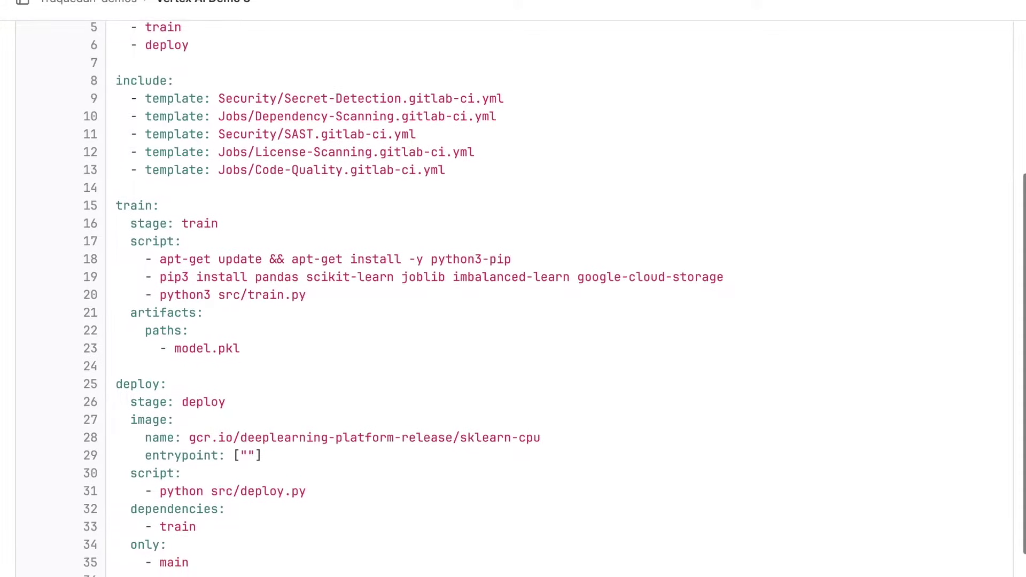
scroll(513, 298, down, 1)
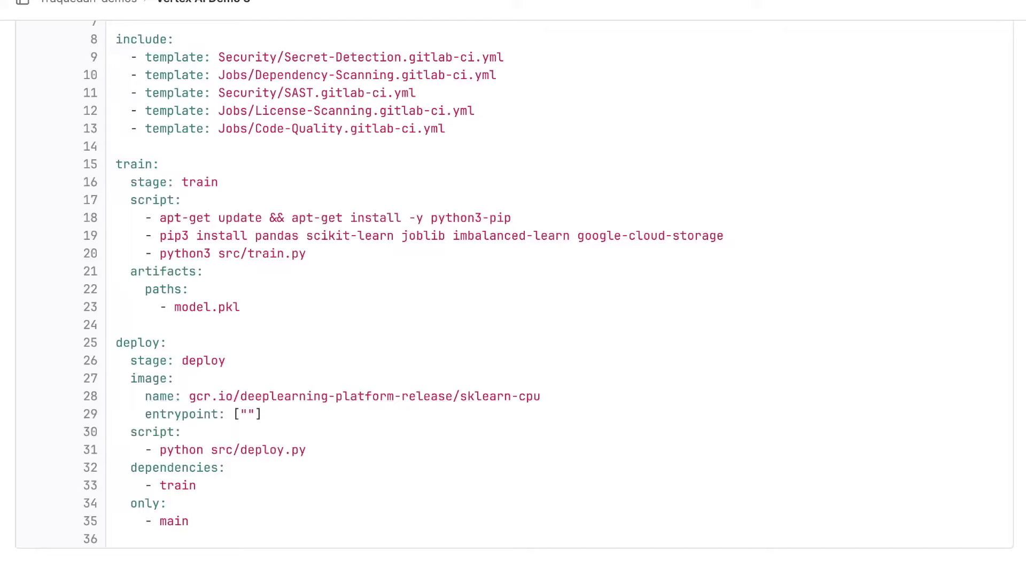
scroll(514, 288, down, 1)
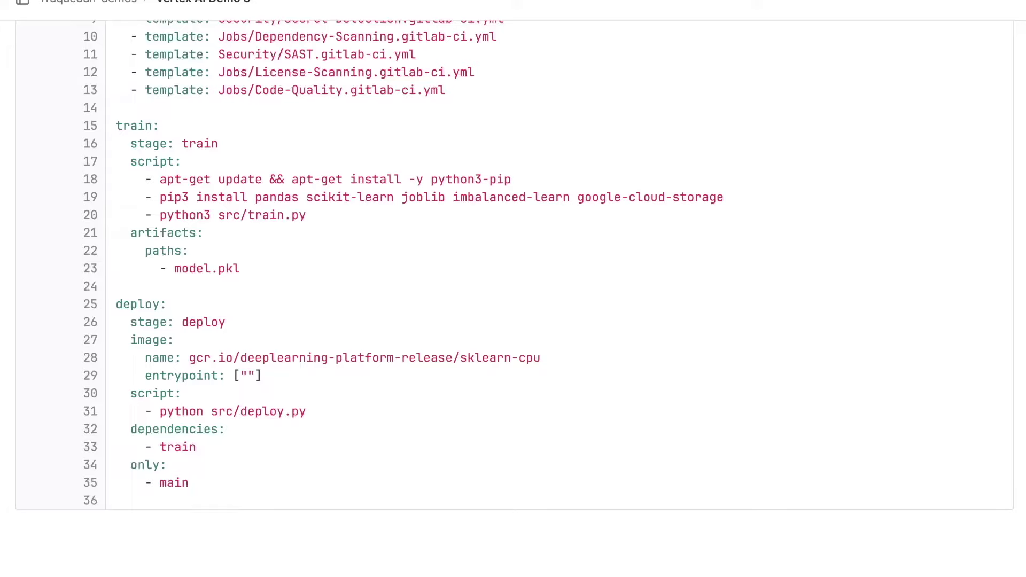
scroll(513, 299, up, 5)
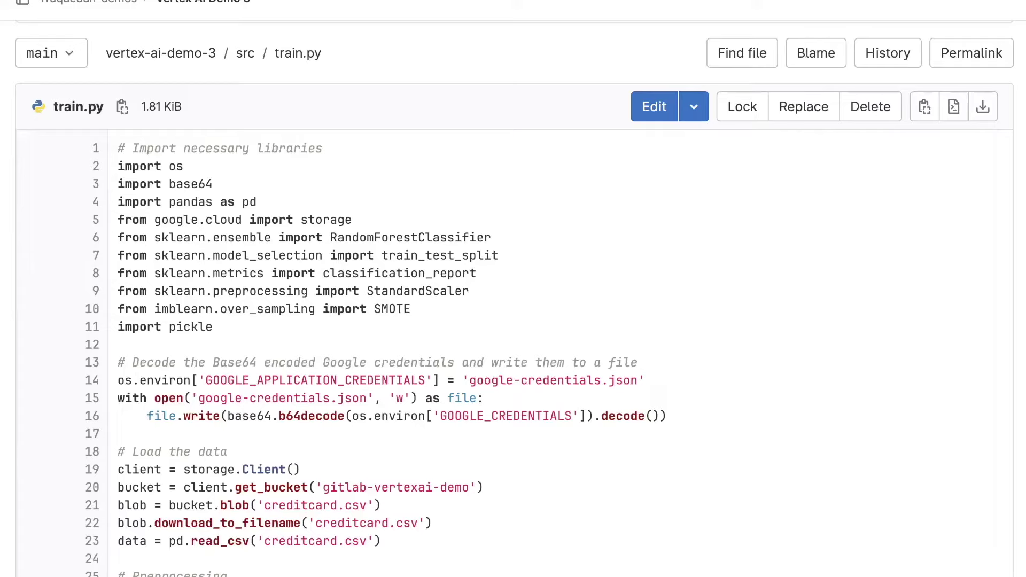
- Examine src/train.py from the credential decoding and data loading through preprocessing, SMOTE resampling, model training, evaluation and saving
scroll(513, 300, down, 3)
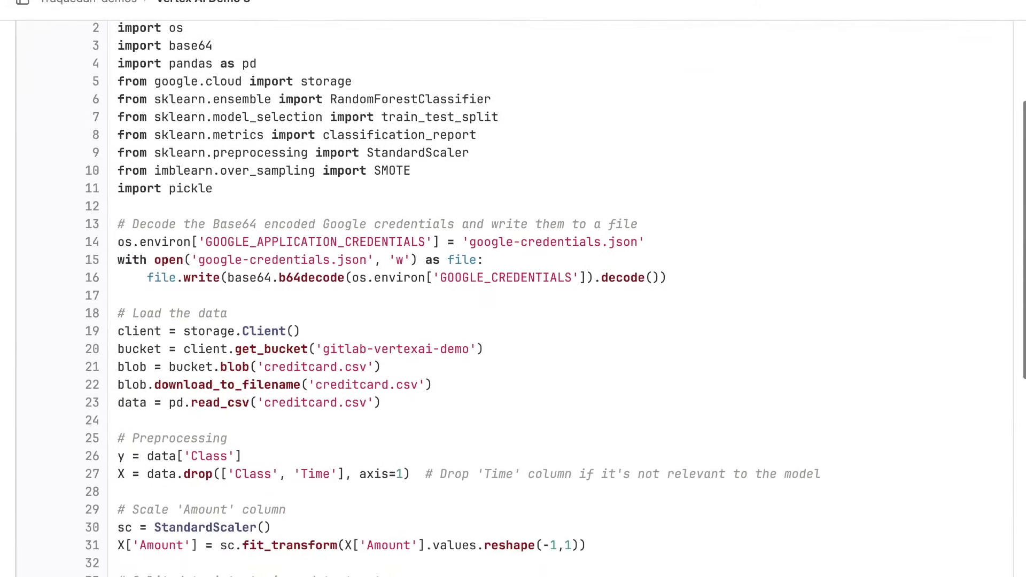
scroll(513, 299, down, 1)
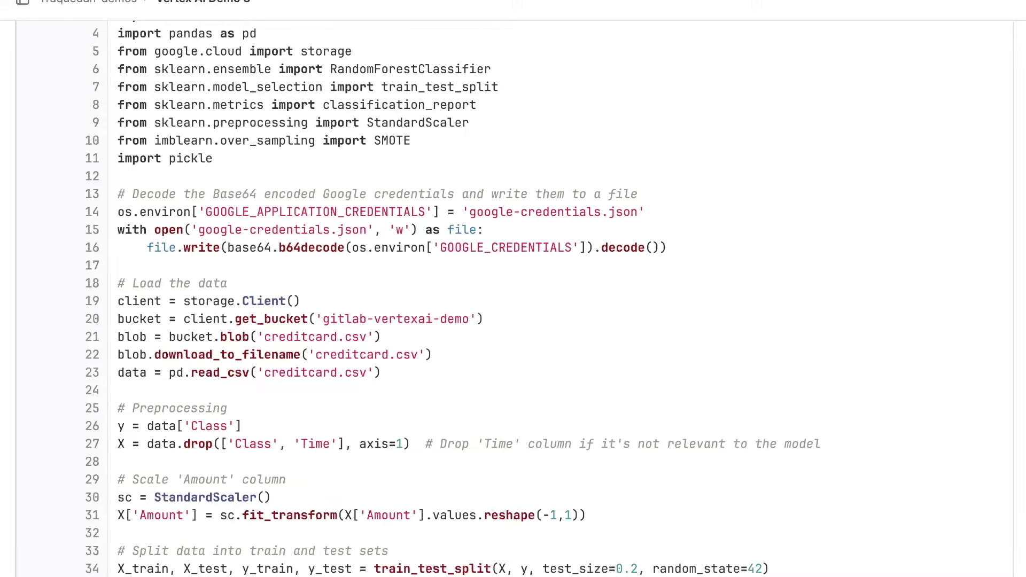
scroll(513, 299, down, 2)
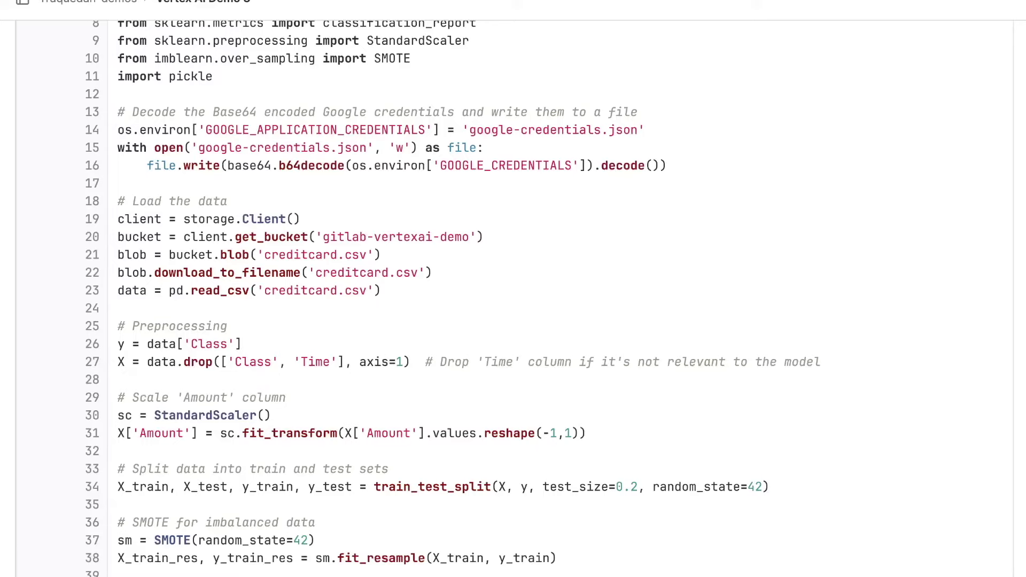
scroll(513, 299, down, 4)
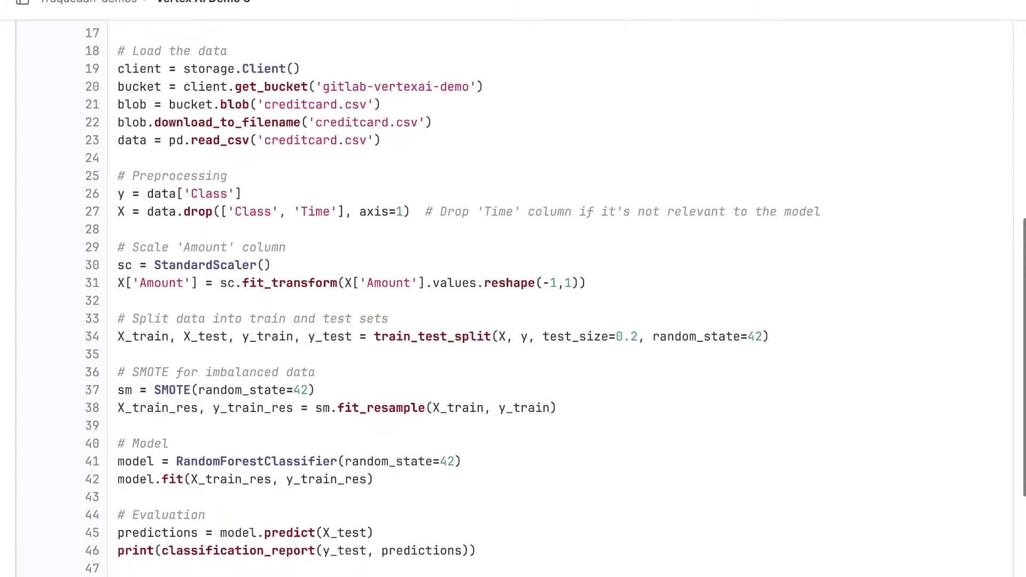
scroll(513, 299, down, 1)
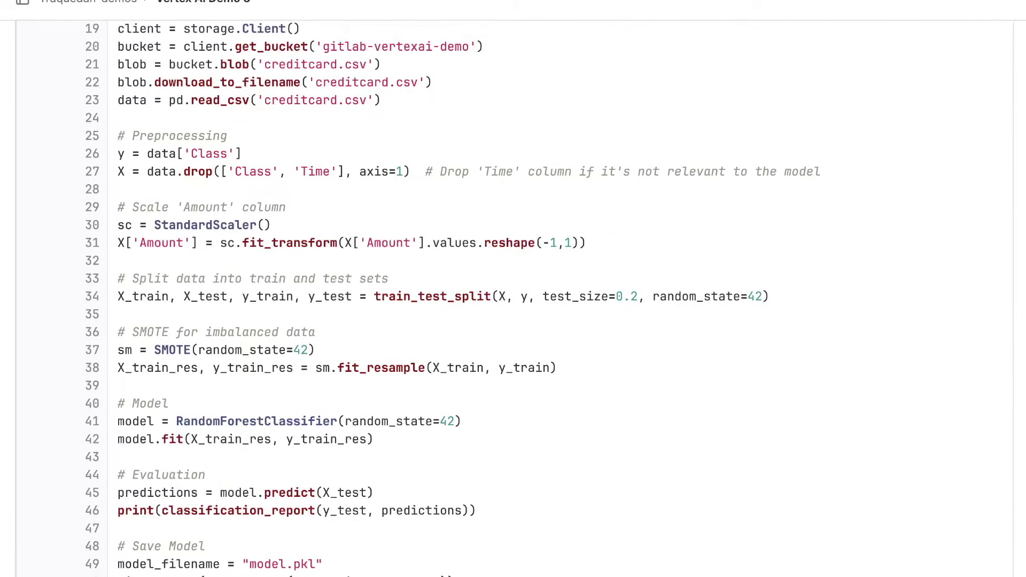
scroll(514, 300, down, 1)
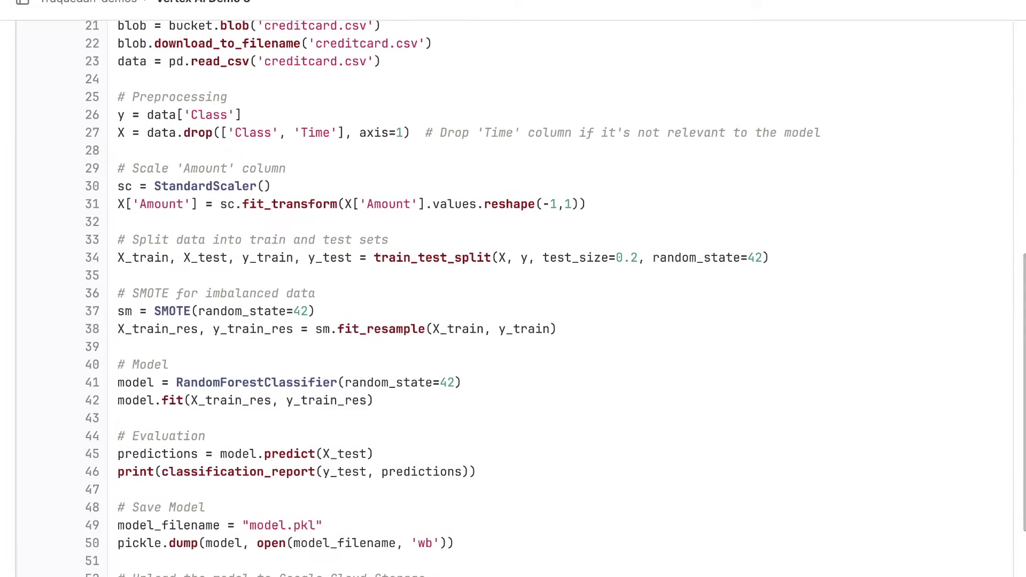
scroll(513, 299, down, 2)
scroll(513, 300, down, 1)
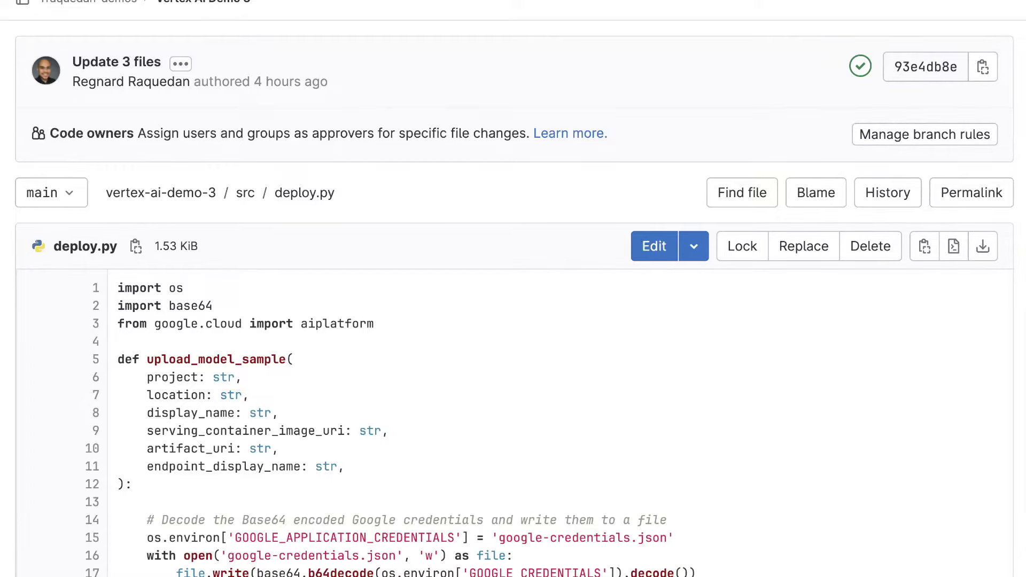
- Review src/deploy.py, covering the upload_model_sample parameters, credential decoding, and the Vertex AI model upload
scroll(513, 289, down, 3)
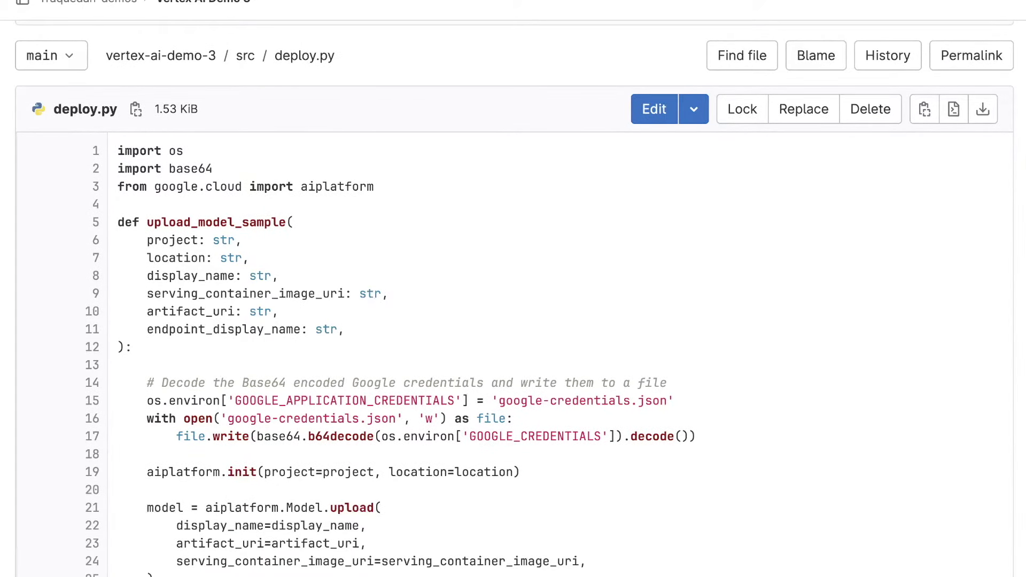
scroll(513, 288, down, 5)
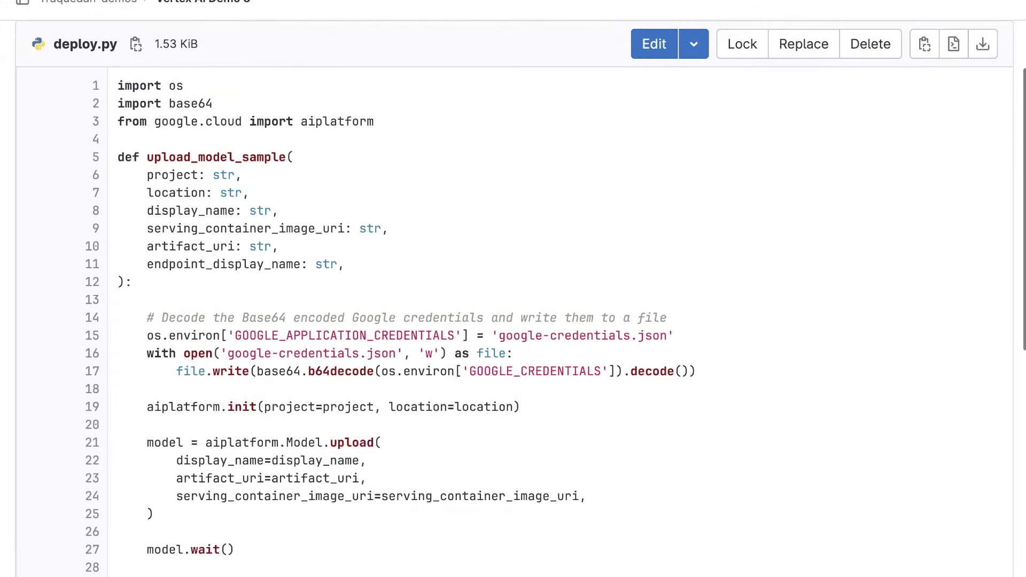
scroll(513, 288, down, 4)
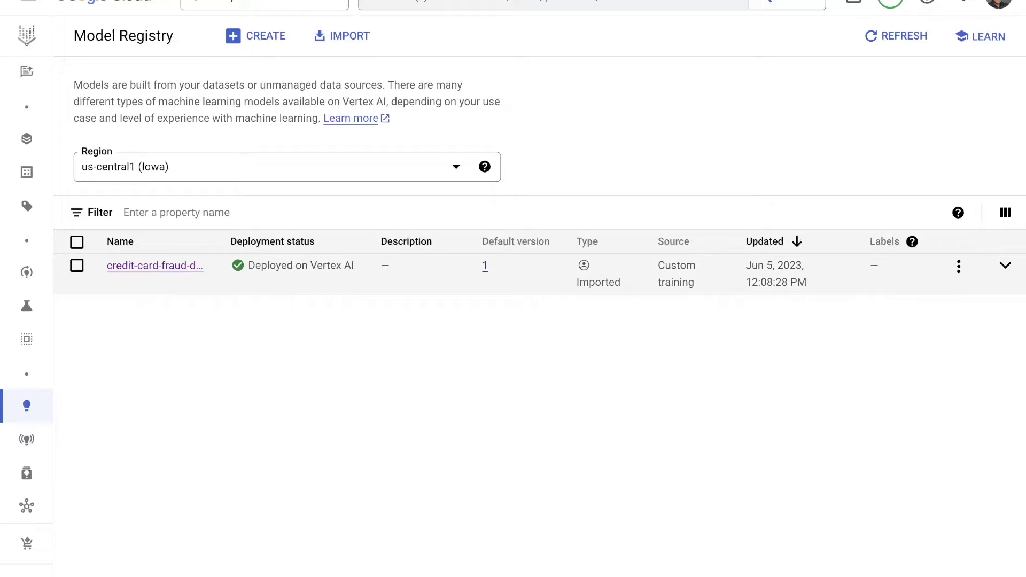
- In the Vertex AI Model Registry, open version 1 of the credit-card-fraud-detection model and show its deployment and testing options
click(155, 265)
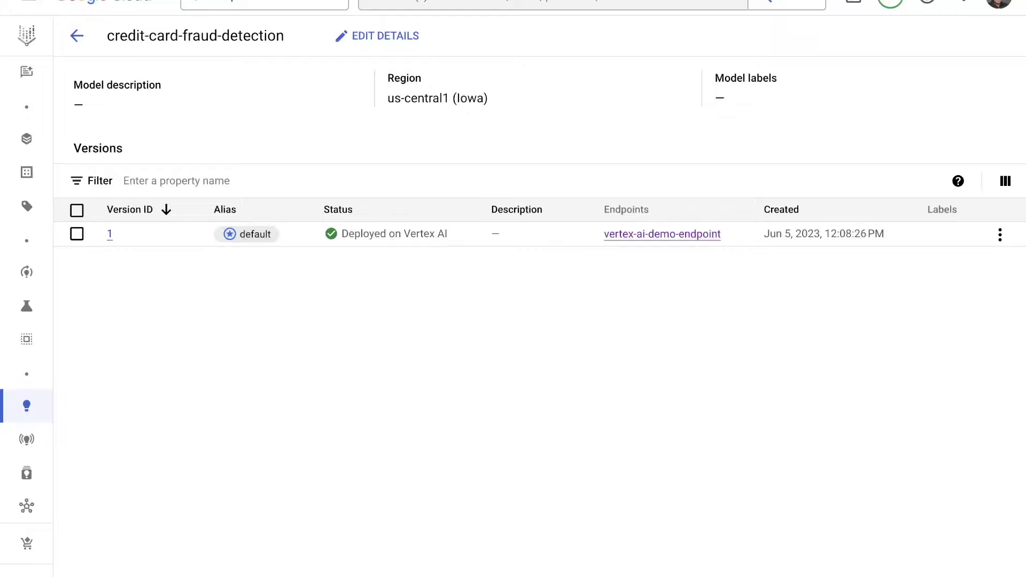
click(110, 234)
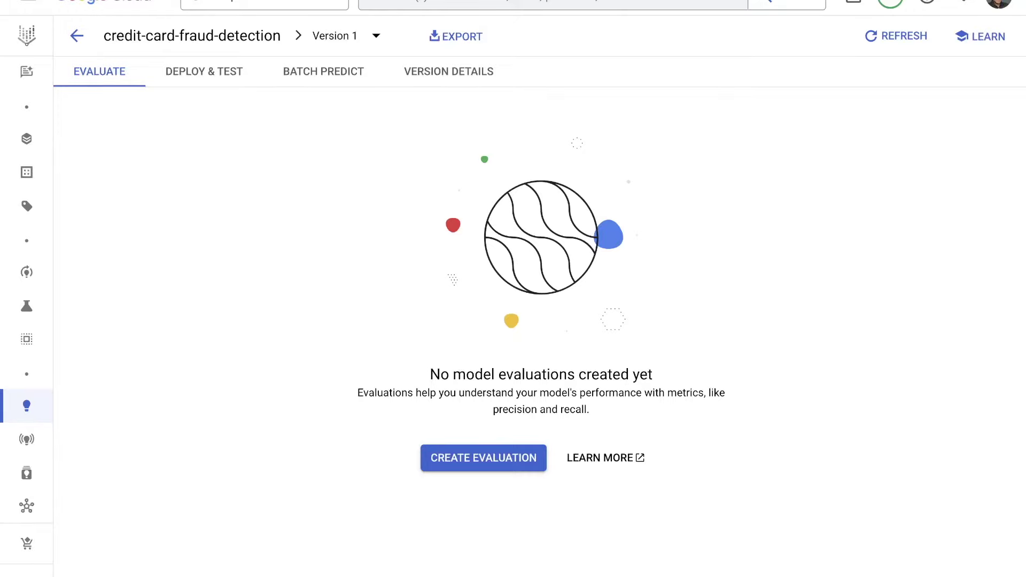
click(205, 71)
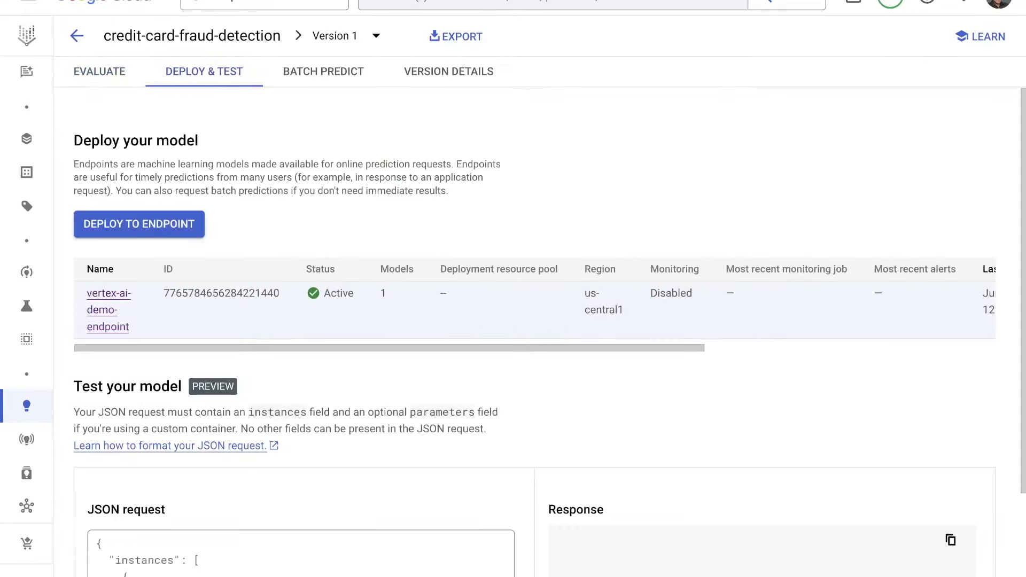
- Replace the sample JSON request with the copied test instance ending in -0.123, 100.0 and run the prediction
scroll(534, 331, down, 3)
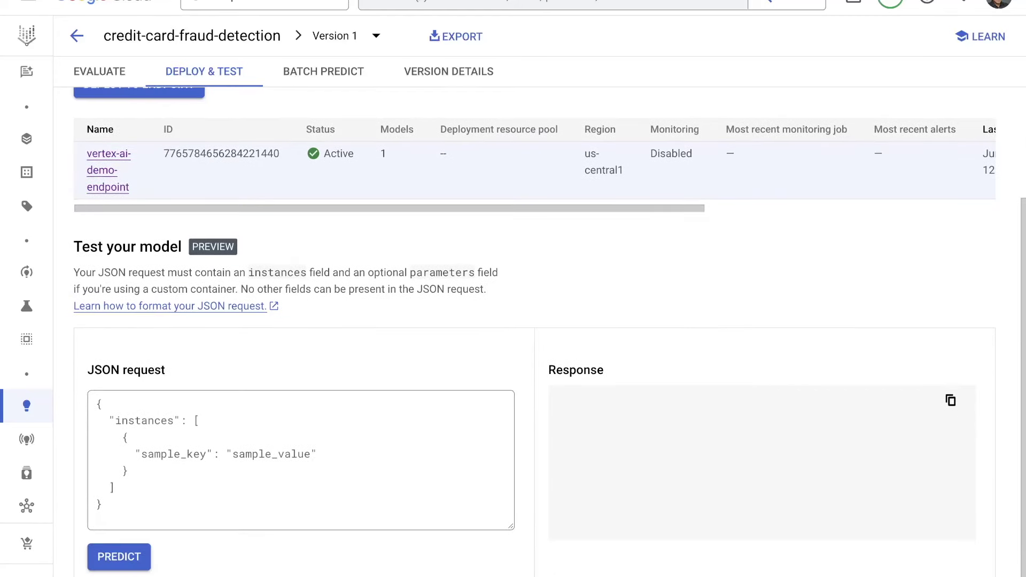
click(97, 404)
key(ctrl+a)
key(ctrl+v)
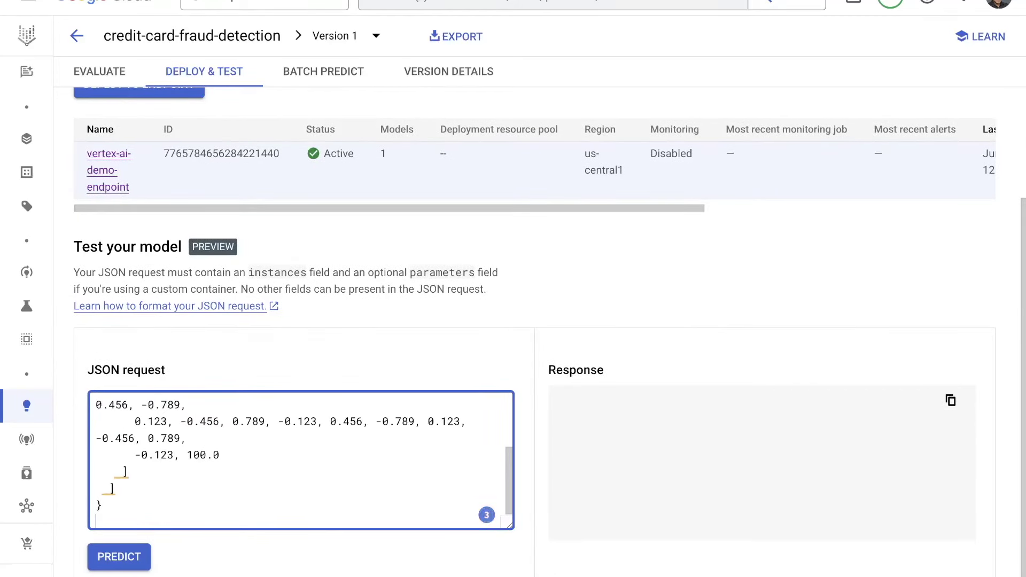
click(118, 557)
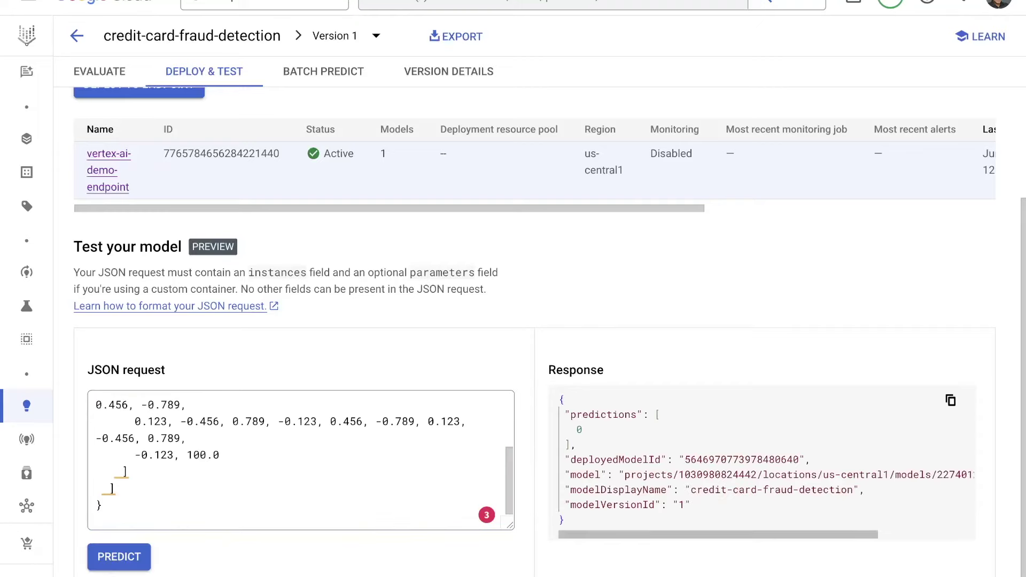